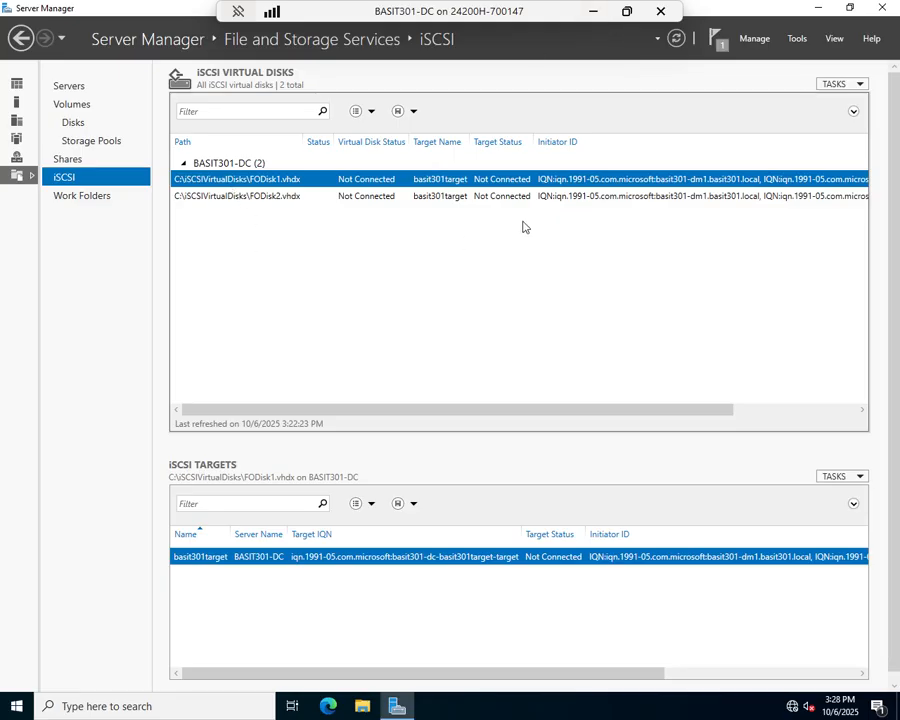
- Switch to the BASIT301-DM1 virtual machine and open the iSCSI Initiator from the Server Manager dashboard
left_click(594, 13)
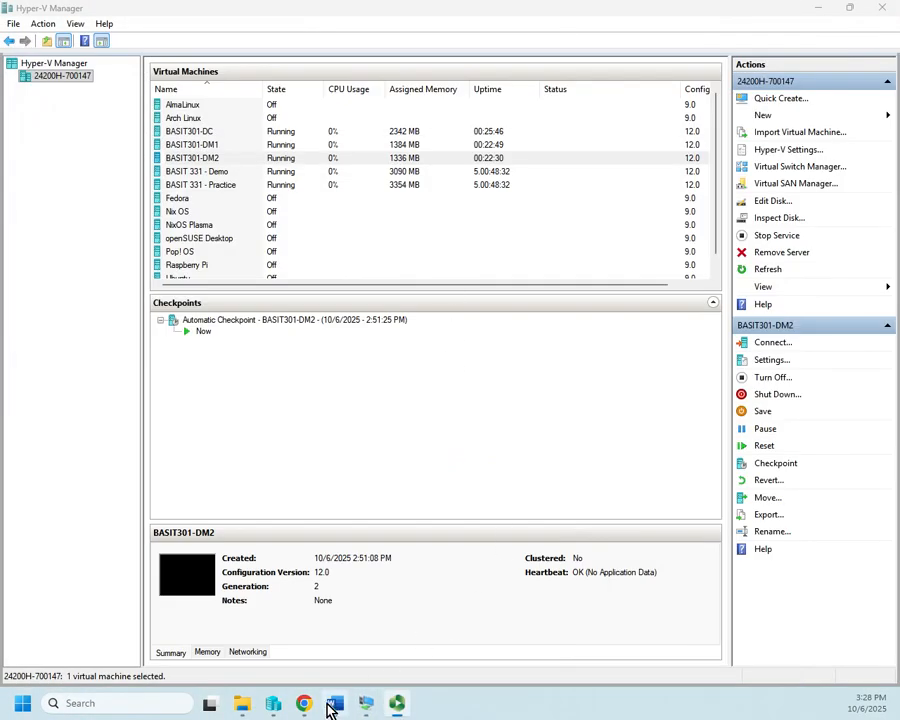
mouse_move(368, 704)
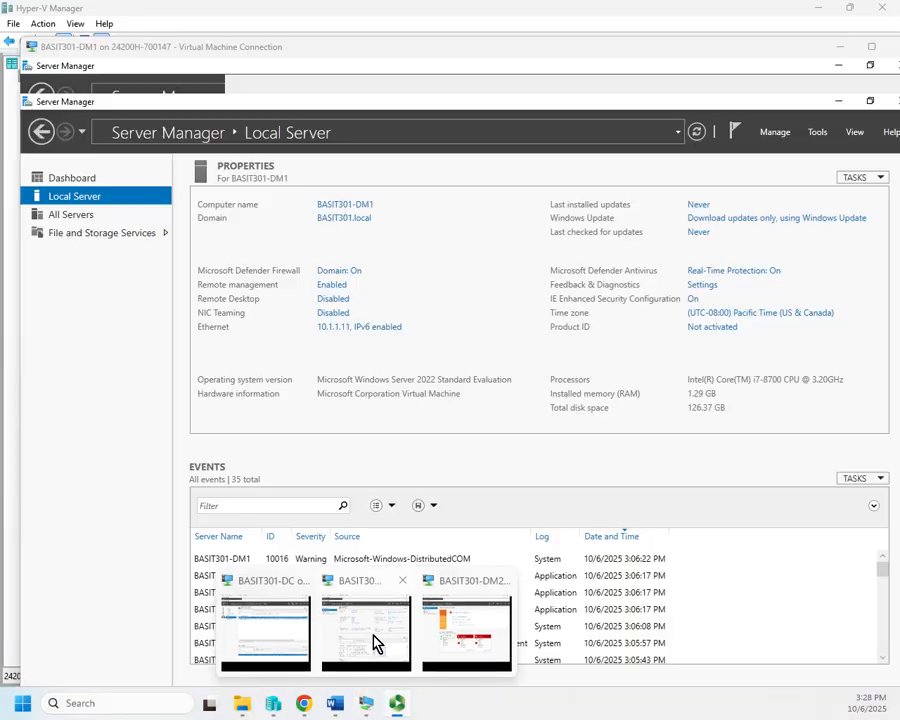
left_click(373, 640)
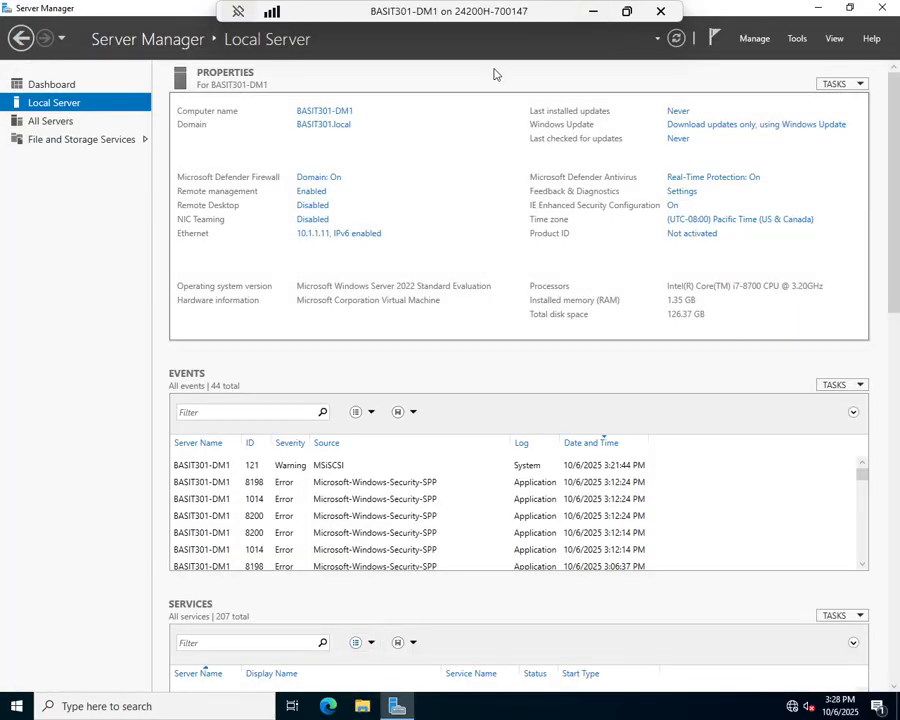
left_click(22, 84)
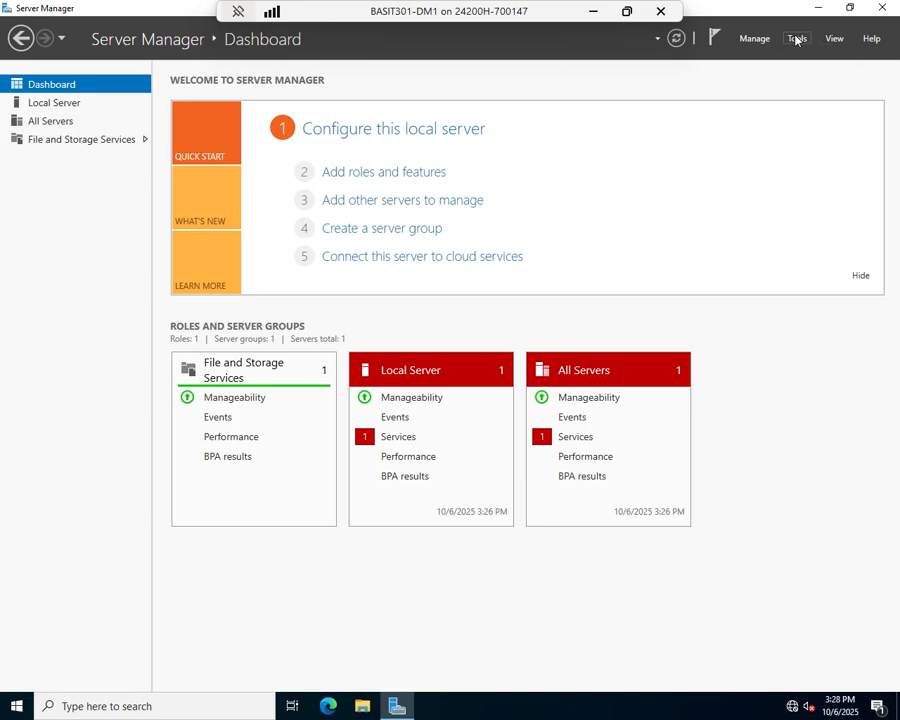
left_click(797, 39)
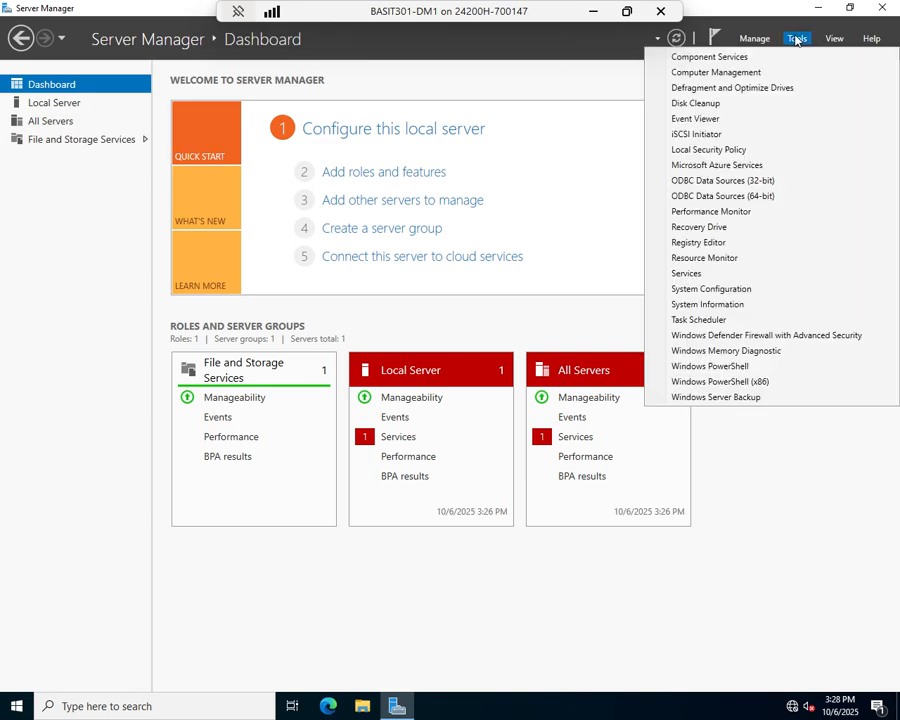
left_click(708, 136)
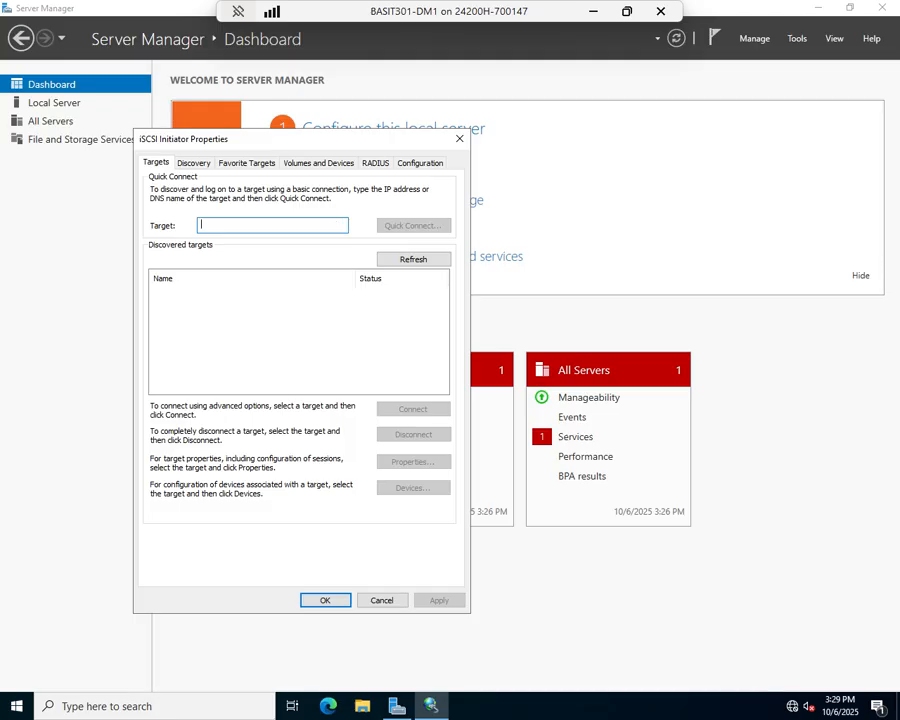
- Quick-connect the iSCSI initiator to the target server basit301-dc and close the connection results
type("basit301-dc")
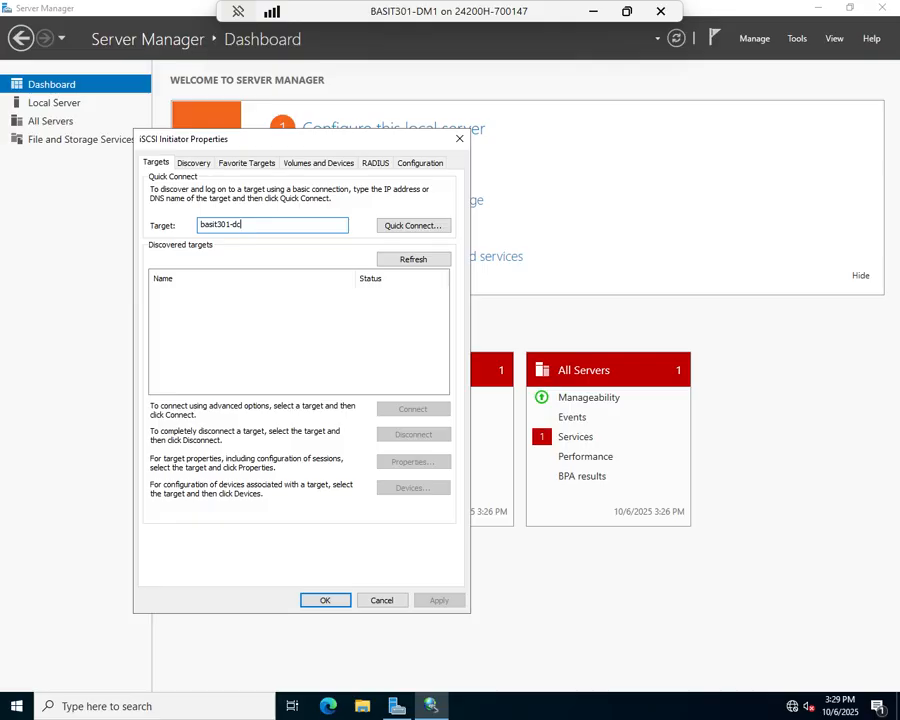
left_click(413, 225)
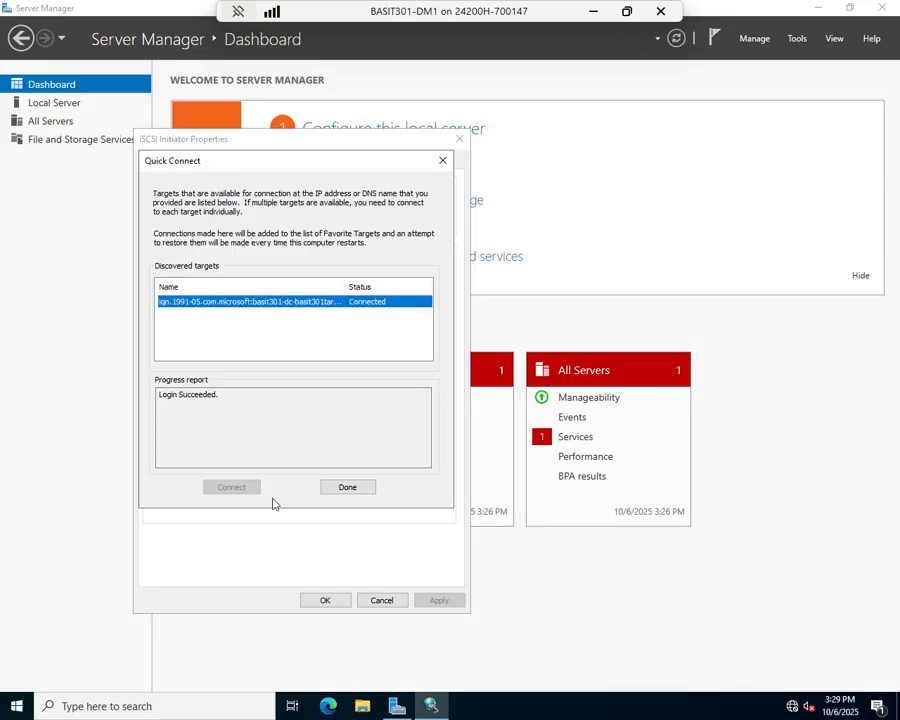
left_click(337, 488)
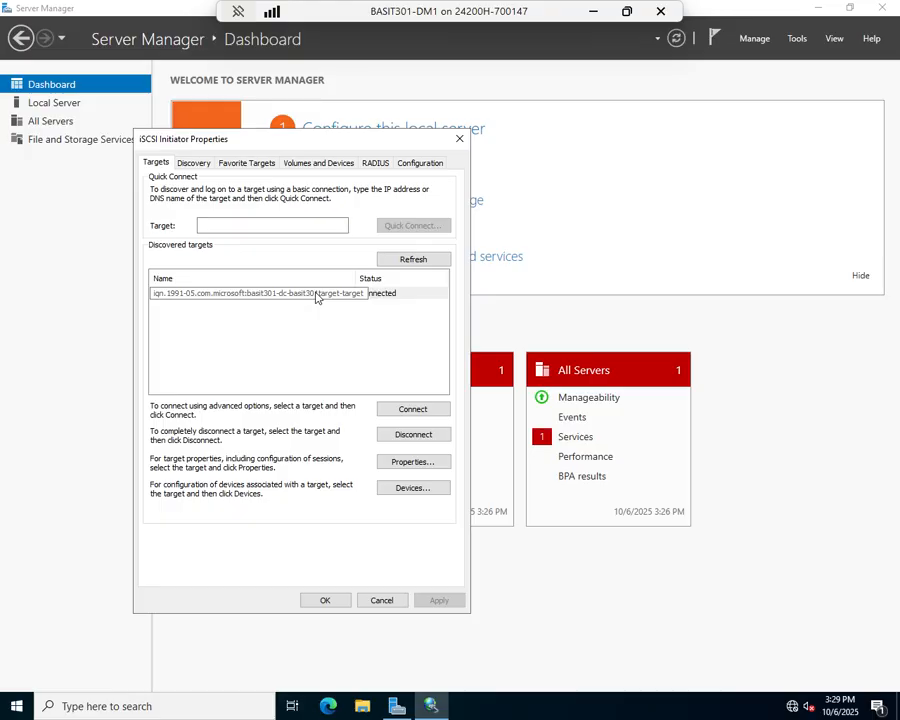
- Auto-configure all available iSCSI volumes and devices, and accept the iSCSI Initiator properties
left_click(318, 163)
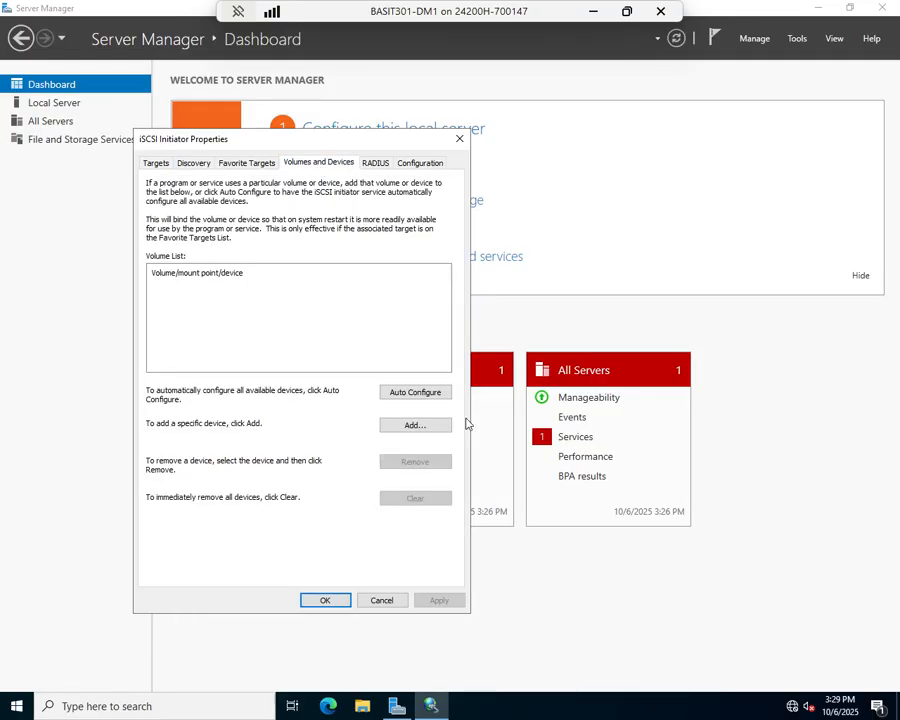
left_click(410, 393)
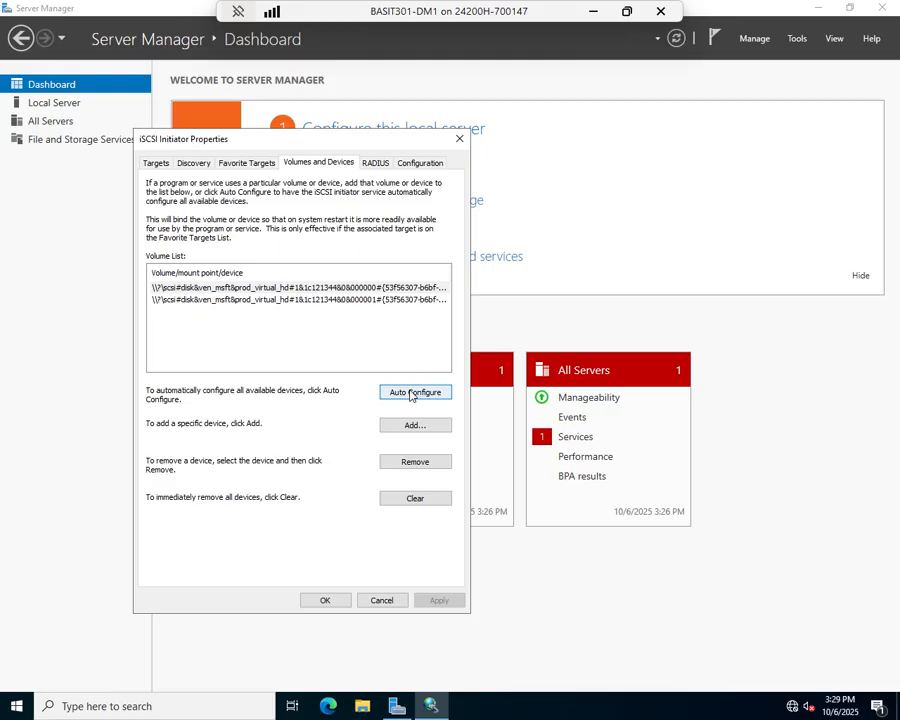
left_click(326, 601)
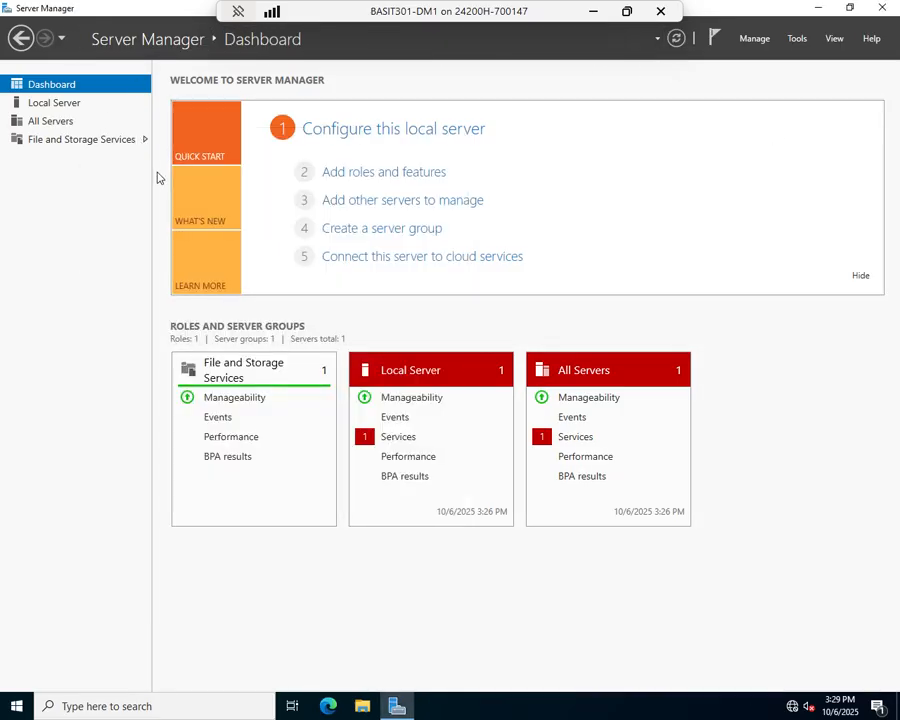
- Show the server's disks under File and Storage Services and bring disk 1 online
left_click(70, 141)
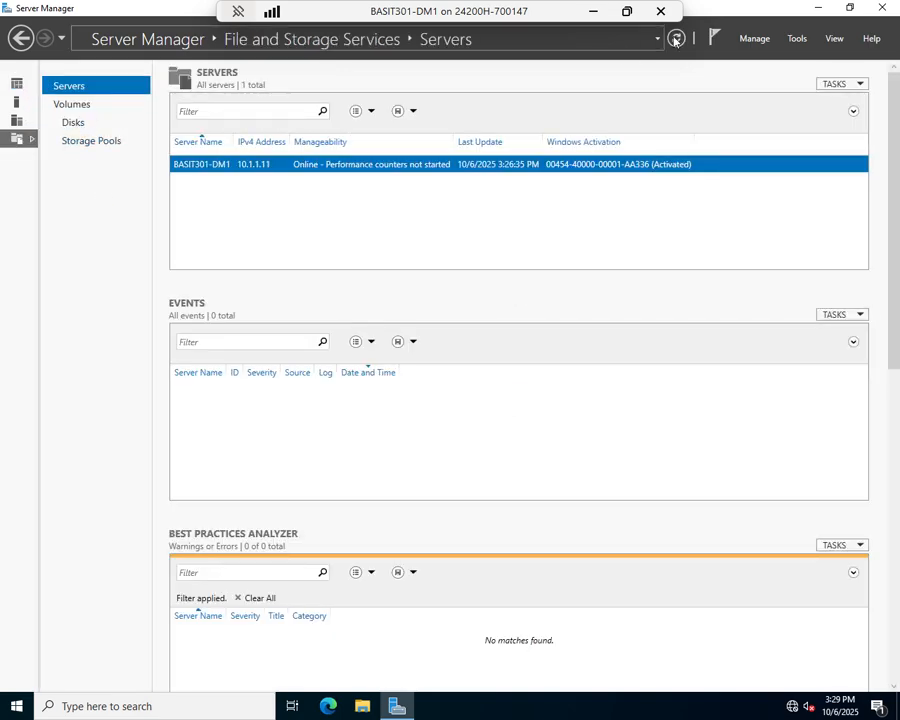
left_click(68, 123)
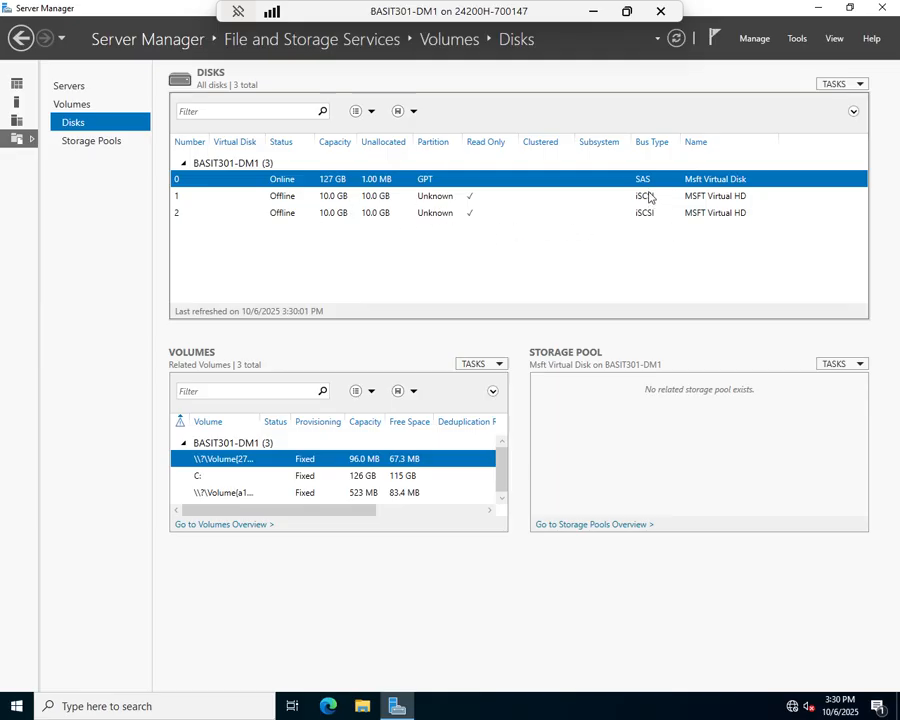
left_click(290, 197)
right_click(291, 196)
left_click(304, 221)
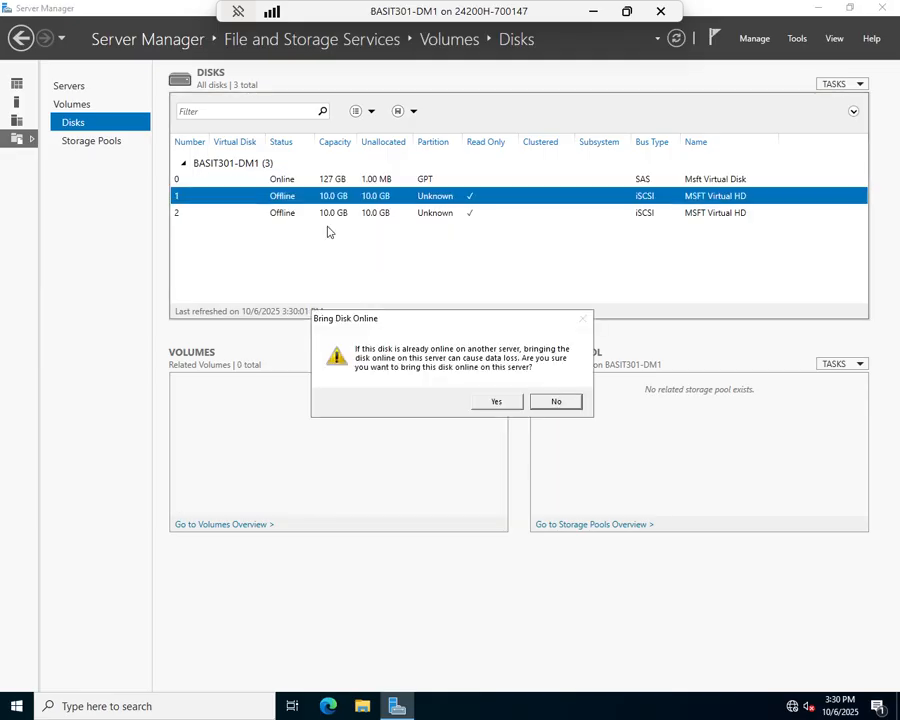
left_click(503, 403)
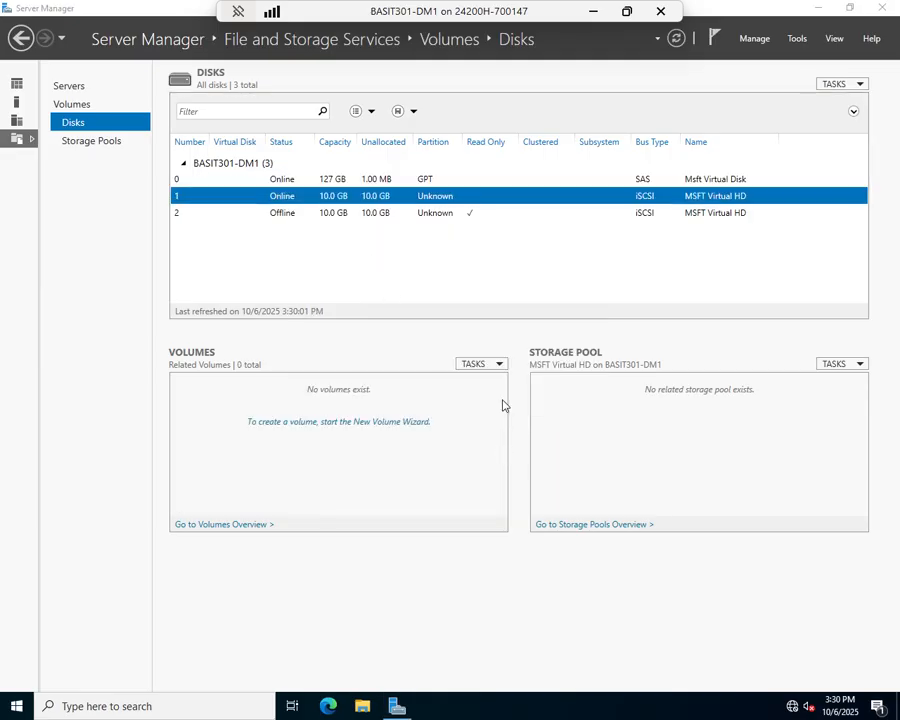
- Start a new volume on disk 1 of BASIT301-DM1, initializing the disk as GPT and keeping the full 9.97 GB size
right_click(386, 200)
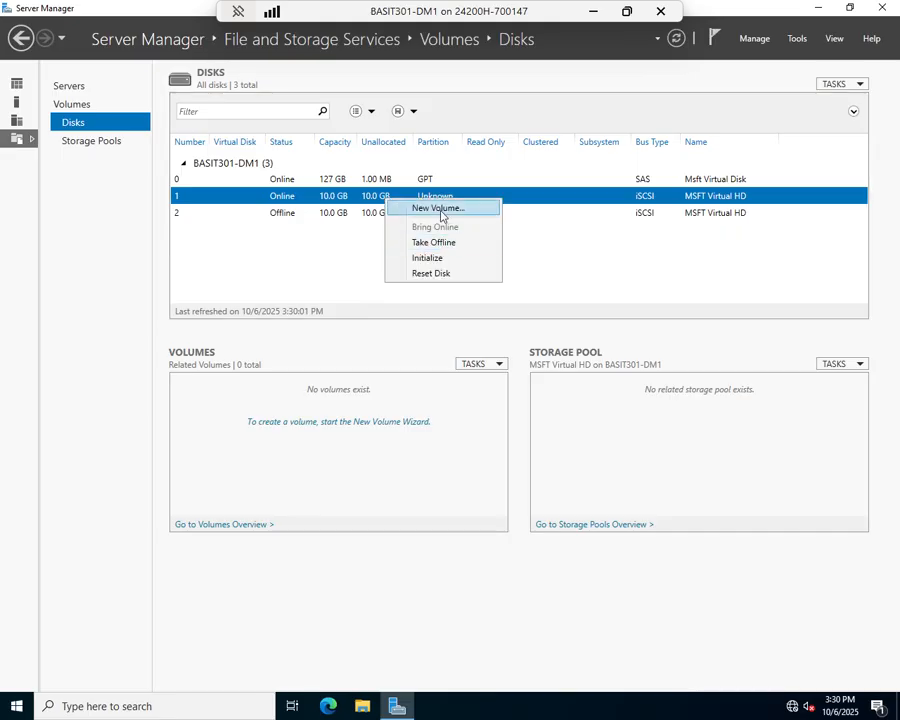
left_click(440, 211)
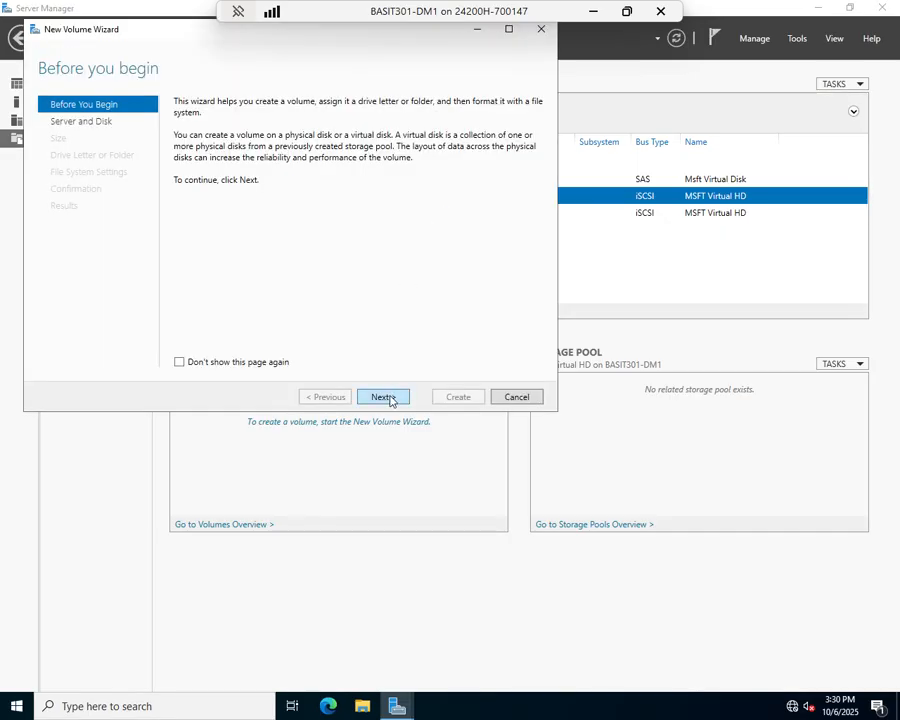
left_click(388, 396)
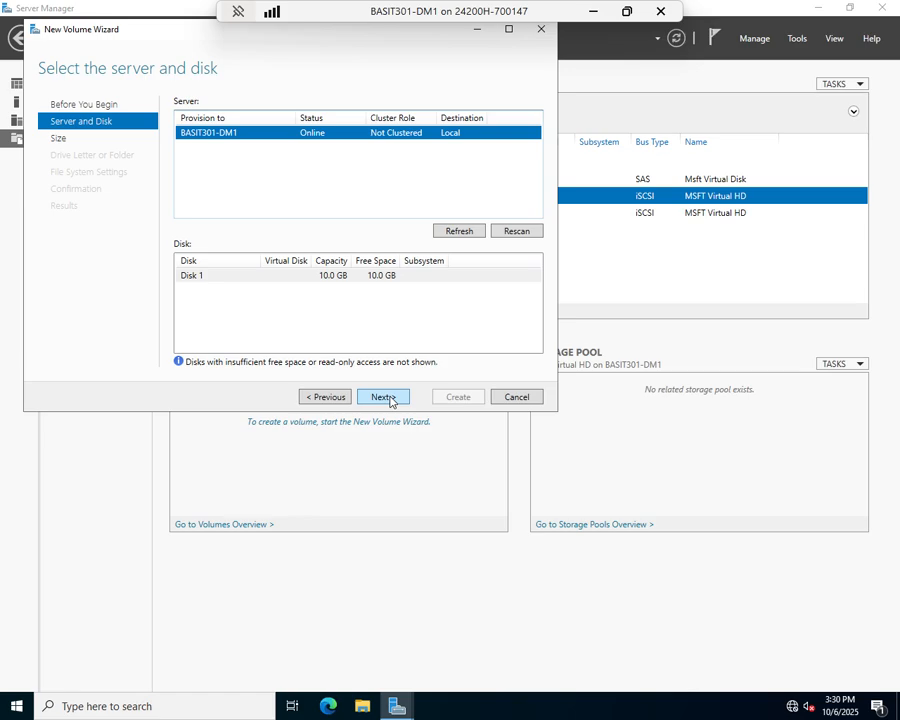
left_click(386, 397)
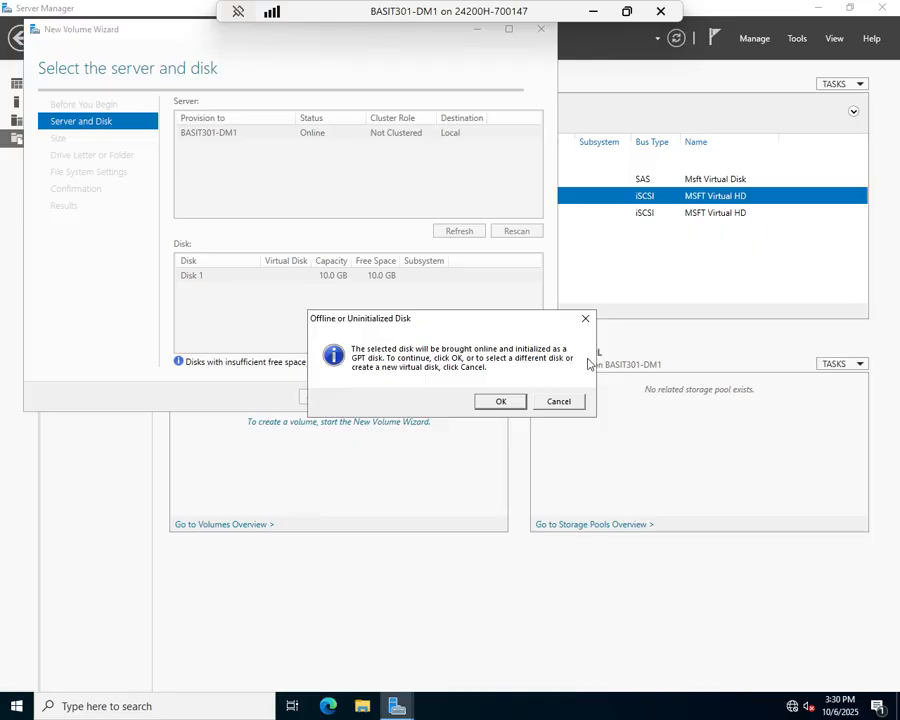
left_click(489, 402)
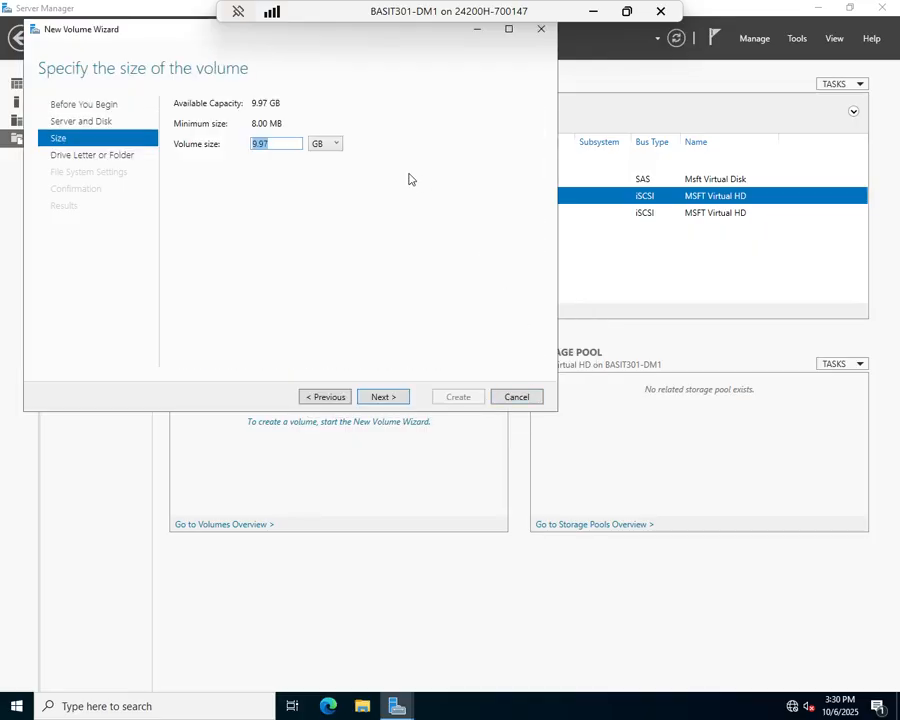
left_click(385, 397)
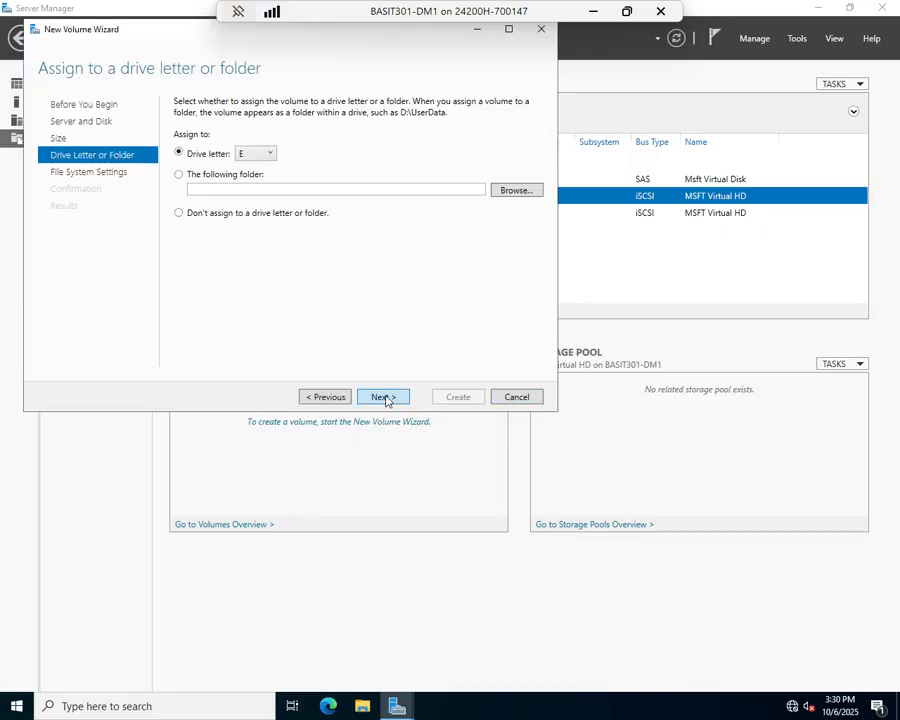
- Assign drive letter G to the new volume on disk 1
left_click(272, 155)
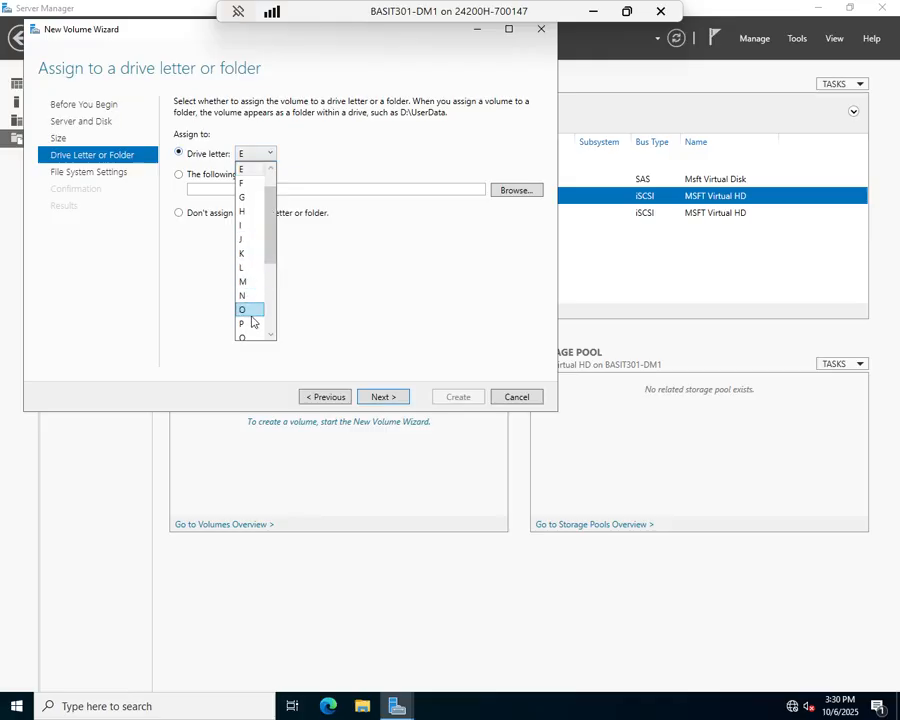
left_click(252, 198)
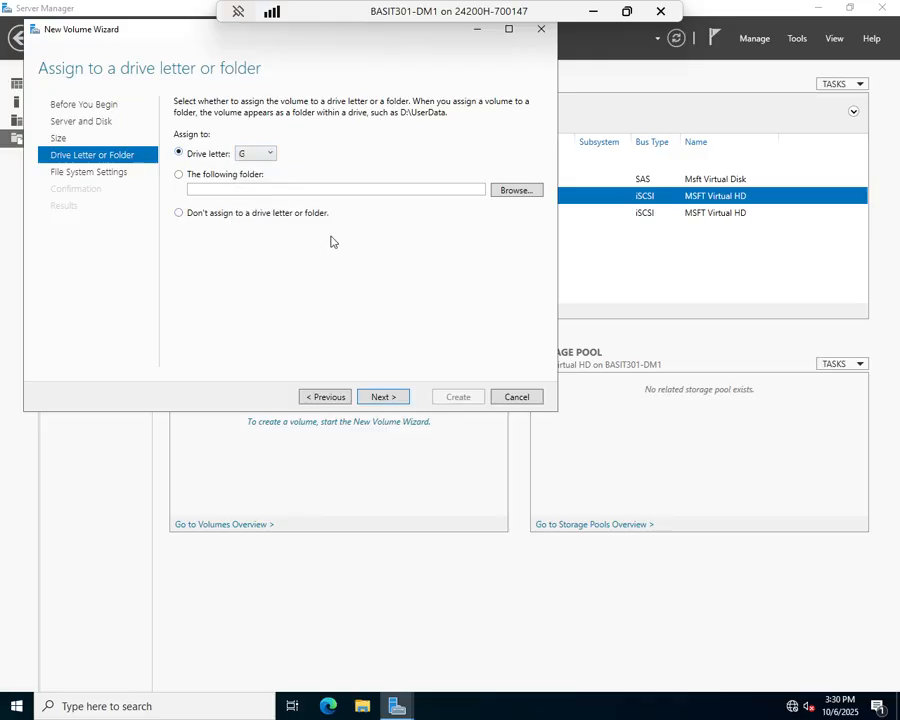
left_click(377, 399)
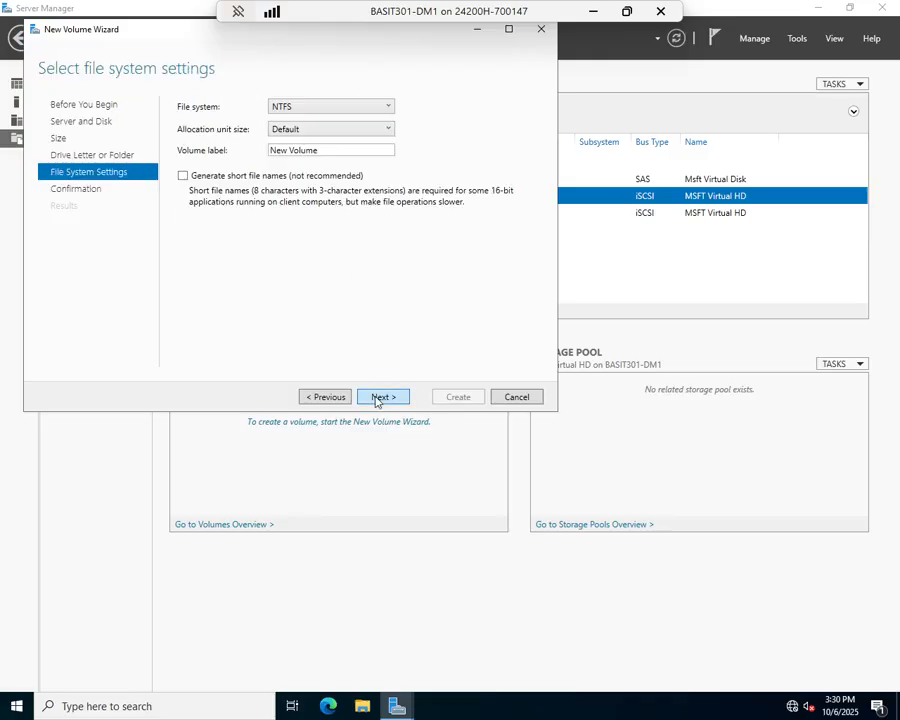
- Replace the default volume label, keep NTFS with the default allocation unit size, and create the volume on disk 1
triple_click(322, 149)
type("FA")
key("BackSpace")
type("ailover1")
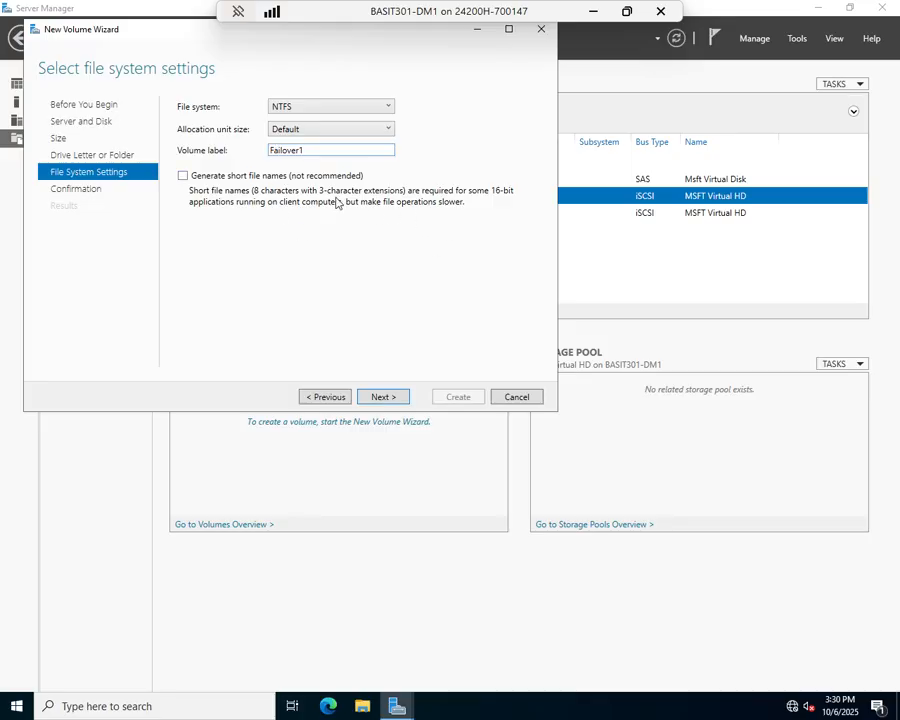
left_click(375, 399)
left_click(454, 403)
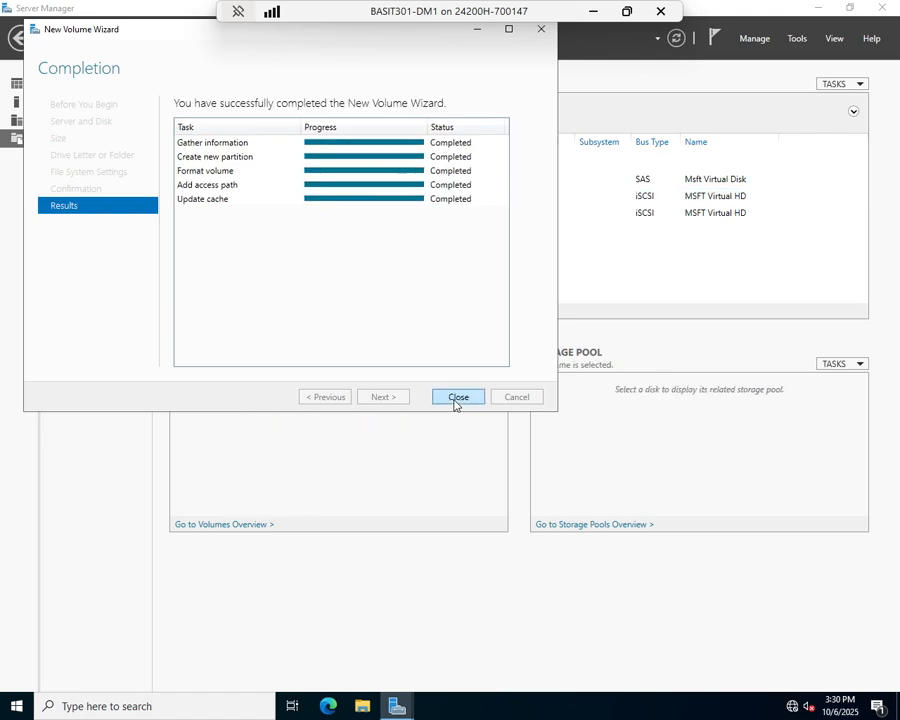
left_click(454, 402)
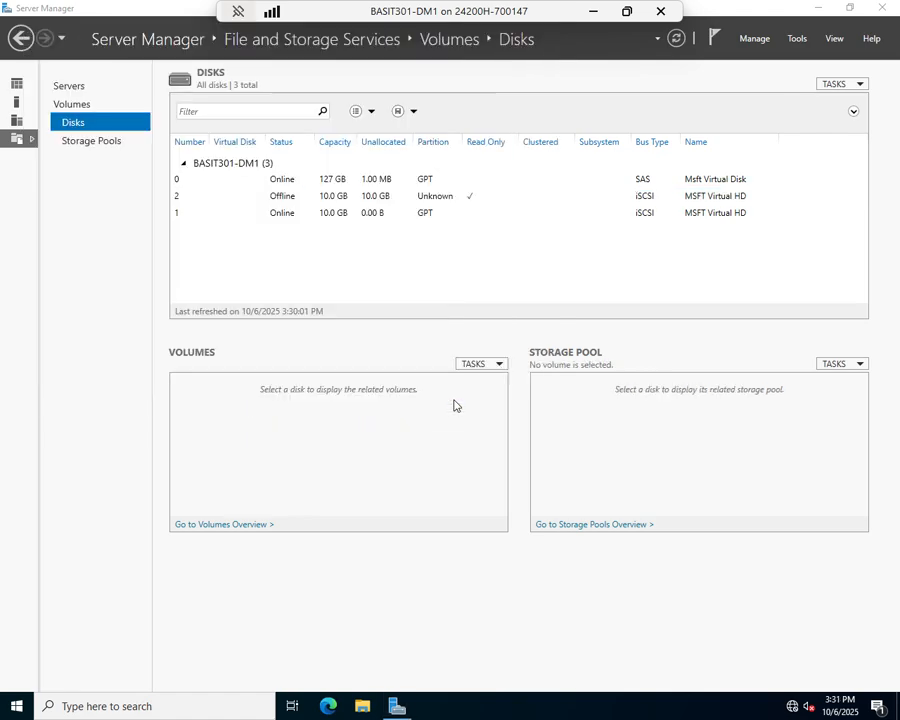
- Bring disk 2, the remaining offline iSCSI disk, online and accept the data-loss warning
right_click(352, 203)
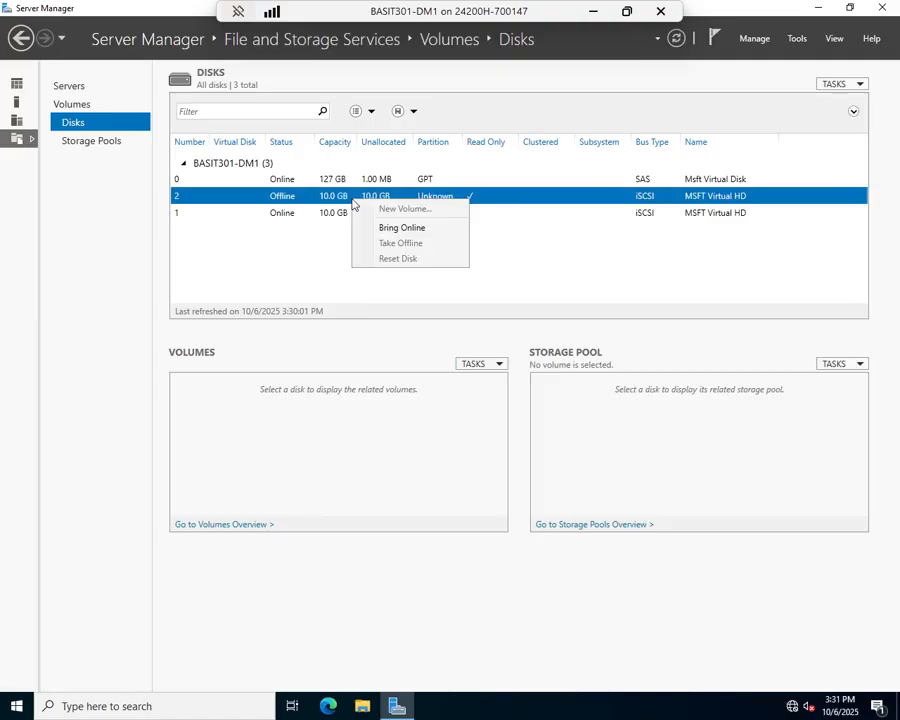
left_click(395, 228)
left_click(497, 402)
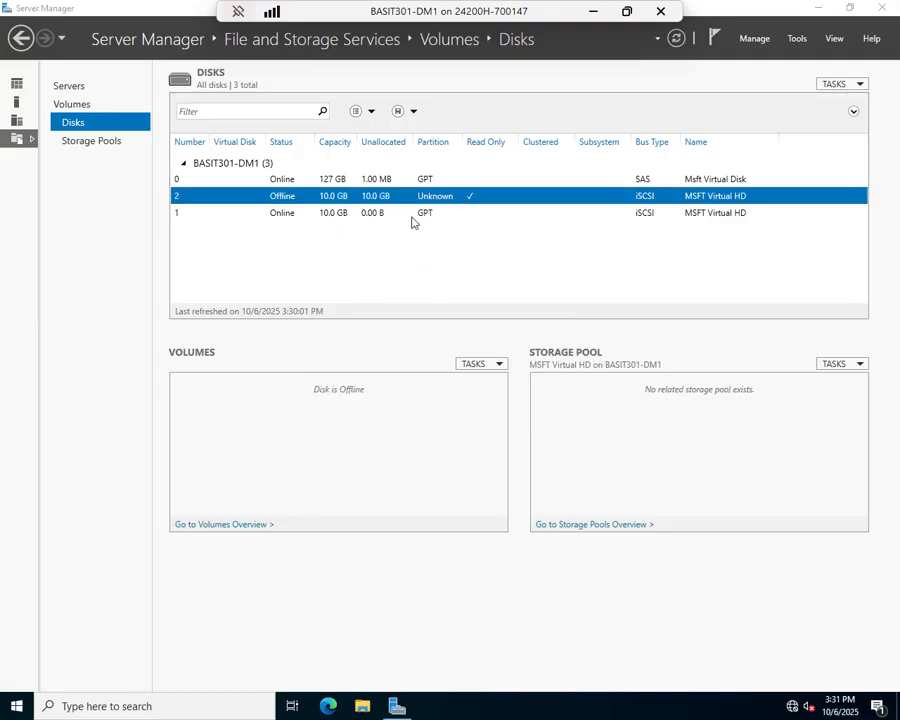
- Start a new volume on disk 2 of BASIT301-DM1, initializing the disk as GPT and keeping the full 9.97 GB size
right_click(337, 195)
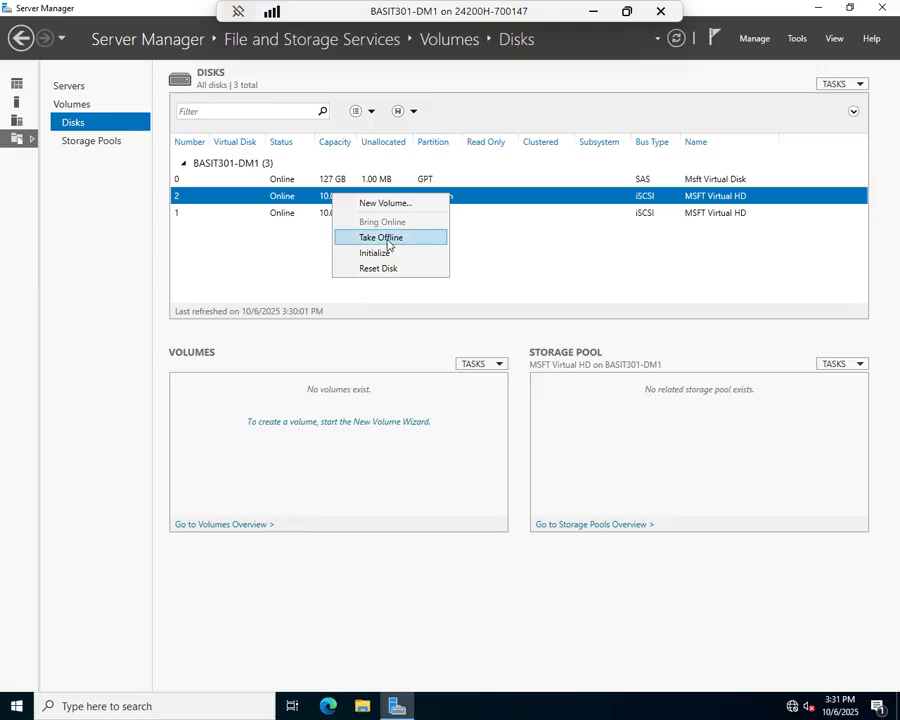
left_click(380, 204)
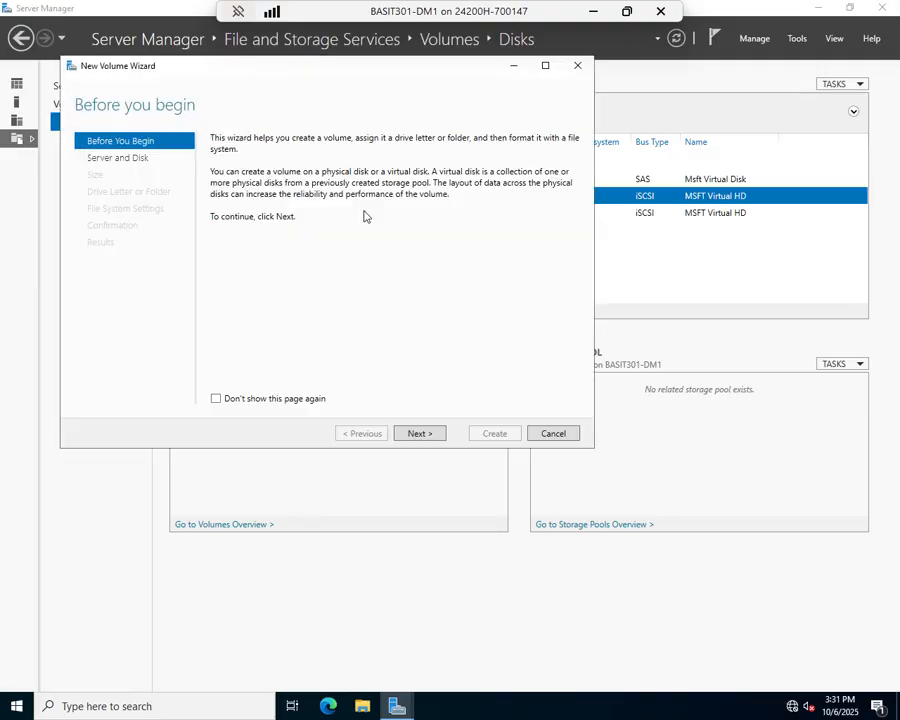
left_click(418, 433)
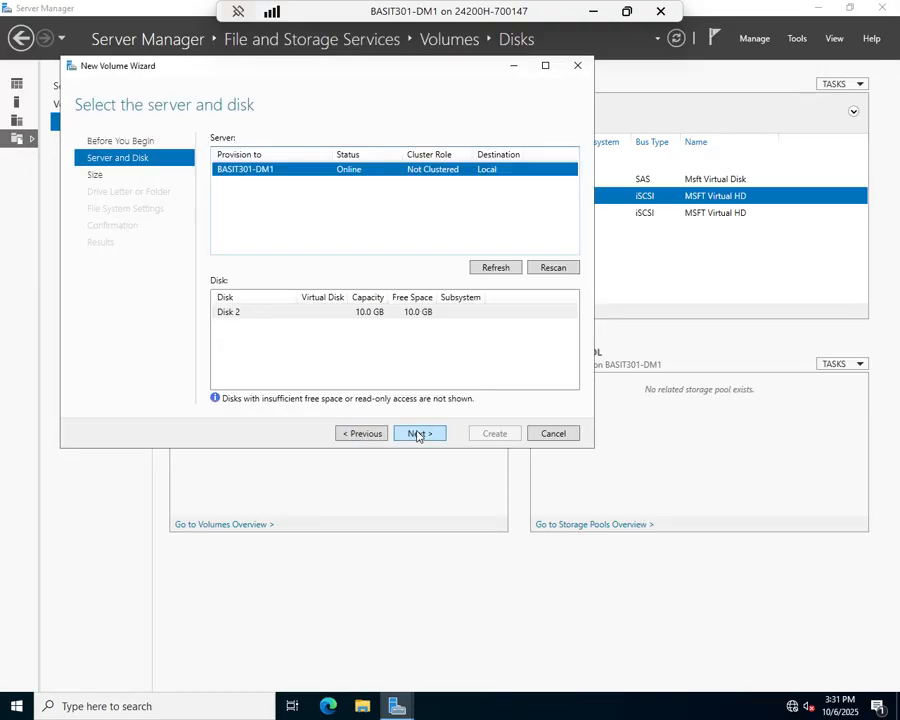
left_click(418, 434)
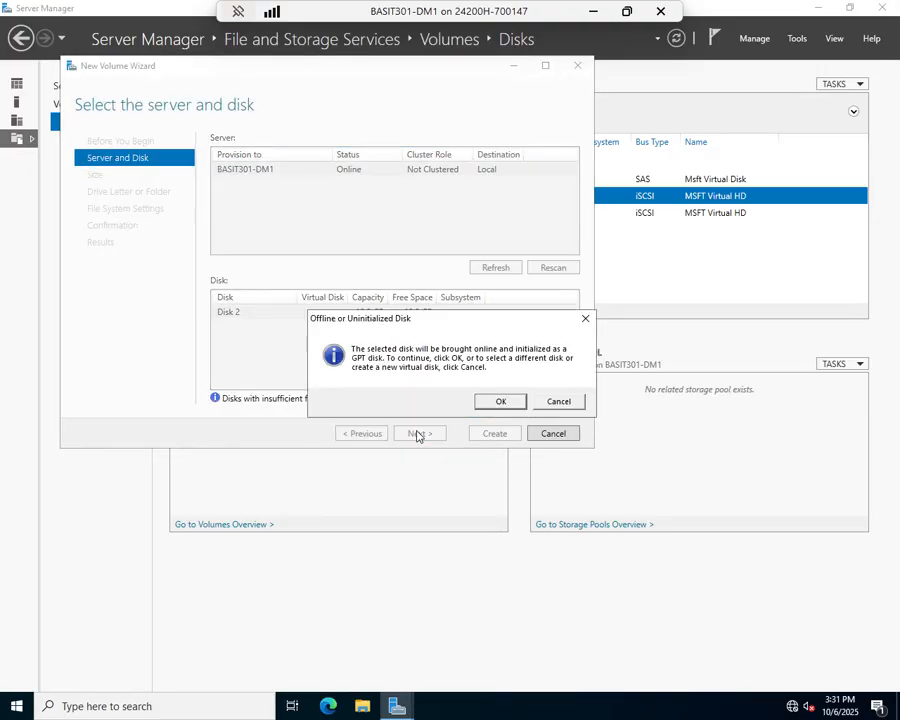
left_click(500, 402)
left_click(416, 434)
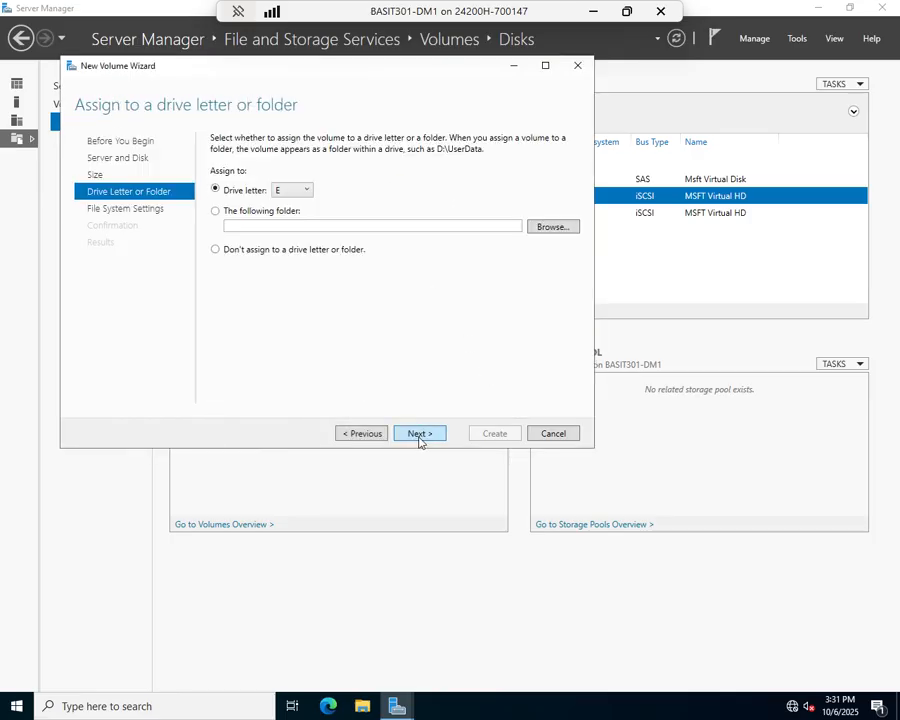
- Assign drive letter H to the new volume on disk 2
left_click(300, 191)
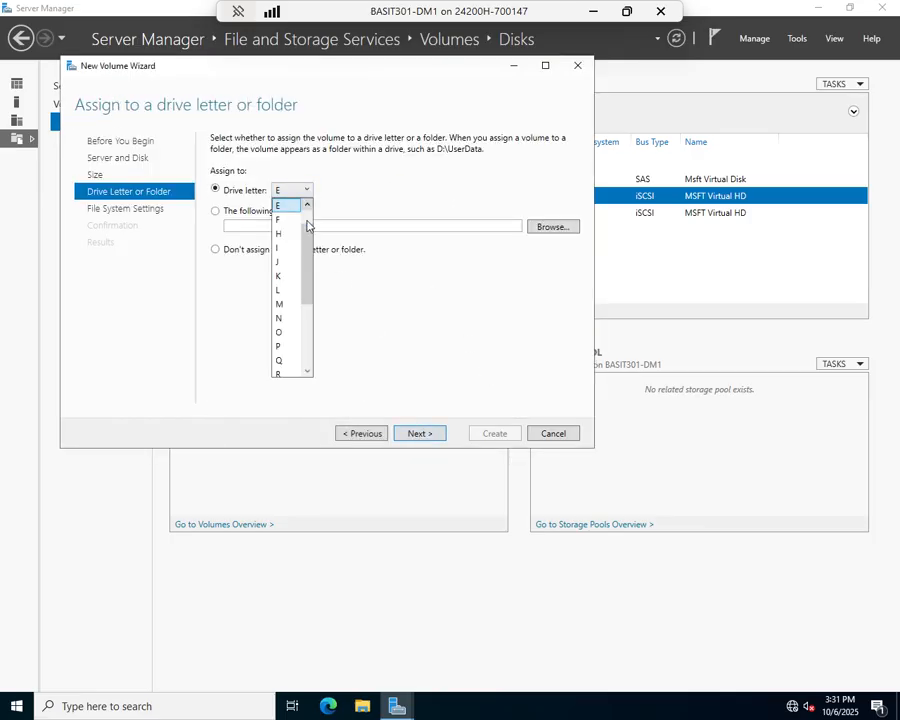
left_click(280, 233)
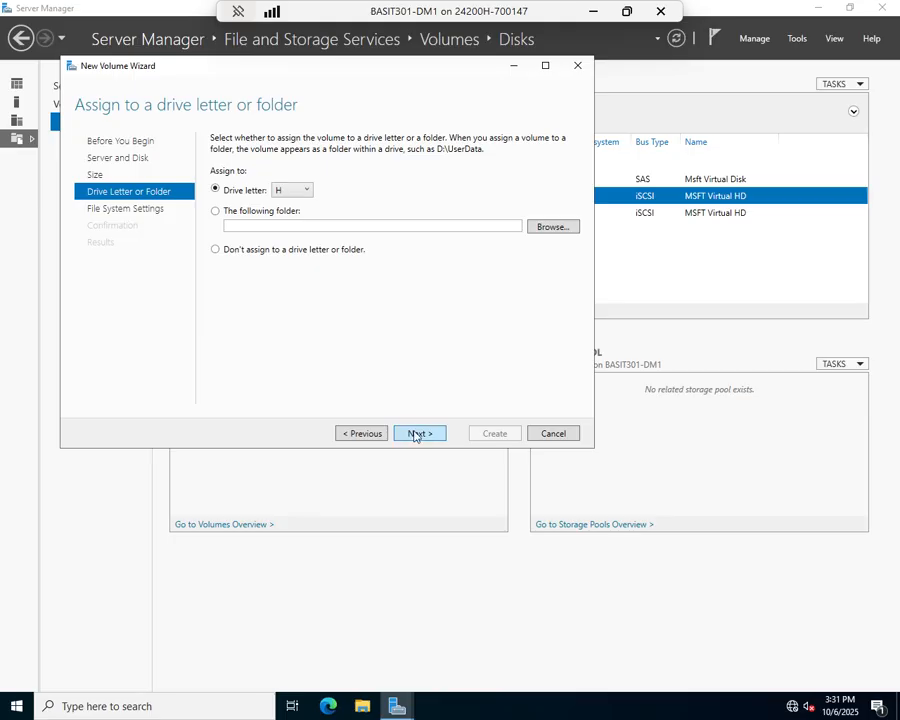
left_click(418, 433)
- Label the volume Failover2, keep NTFS with the default allocation unit size, and create the volume on disk 2
triple_click(363, 187)
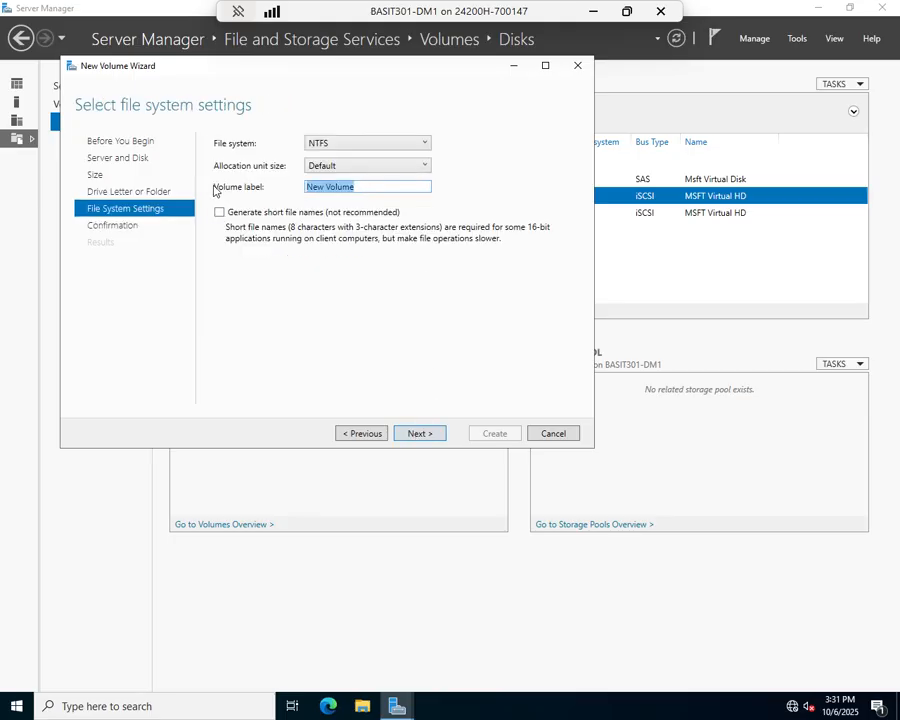
type("Failover2")
left_click(421, 434)
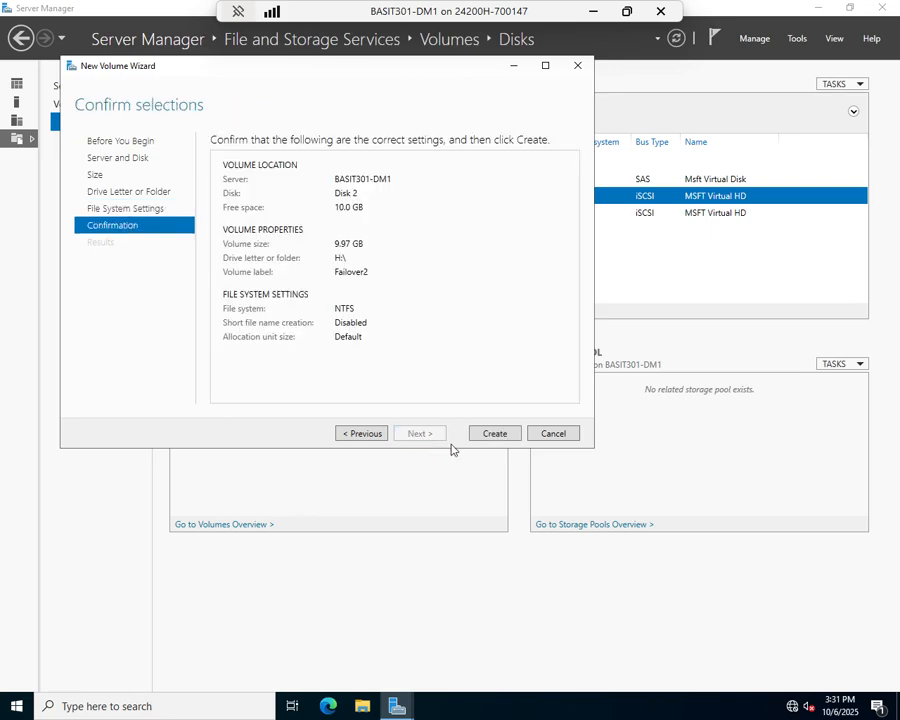
left_click(495, 433)
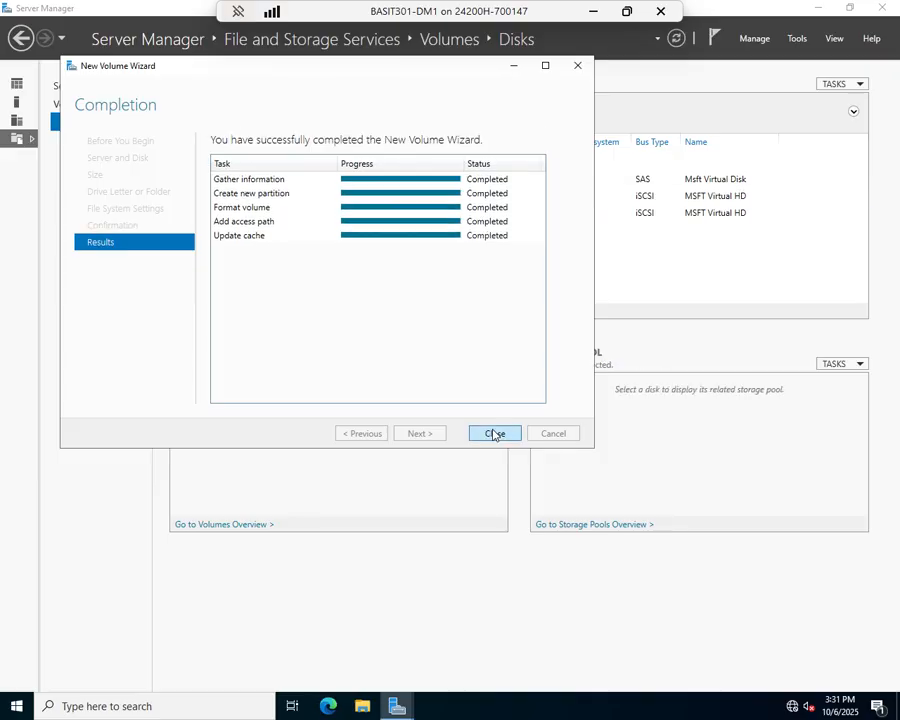
left_click(495, 433)
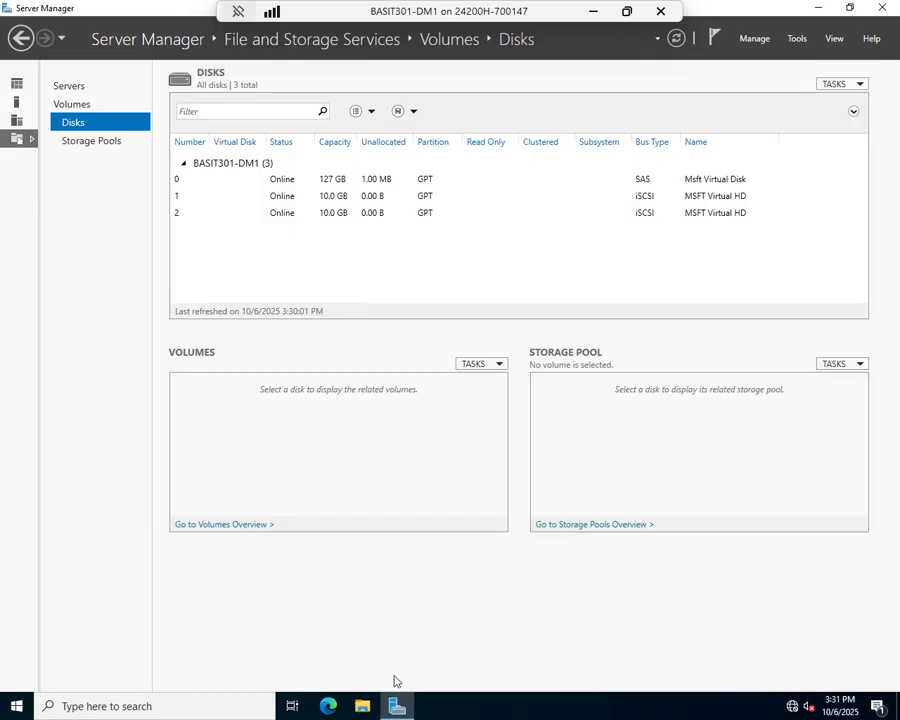
- Switch to File Explorer and view the drives under This PC to check the new volumes
left_click(362, 706)
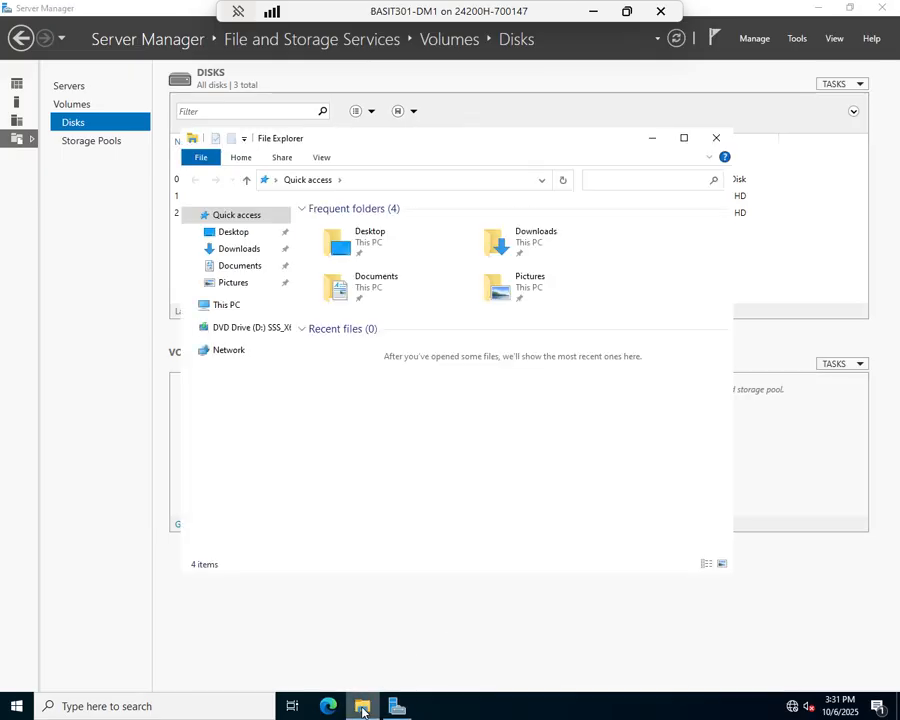
left_click(222, 306)
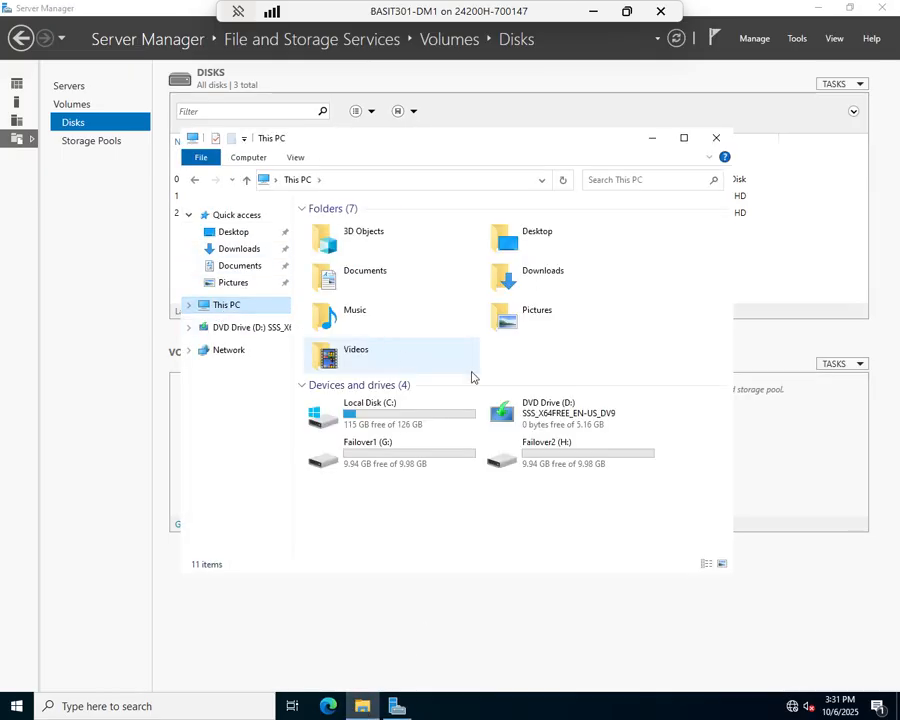